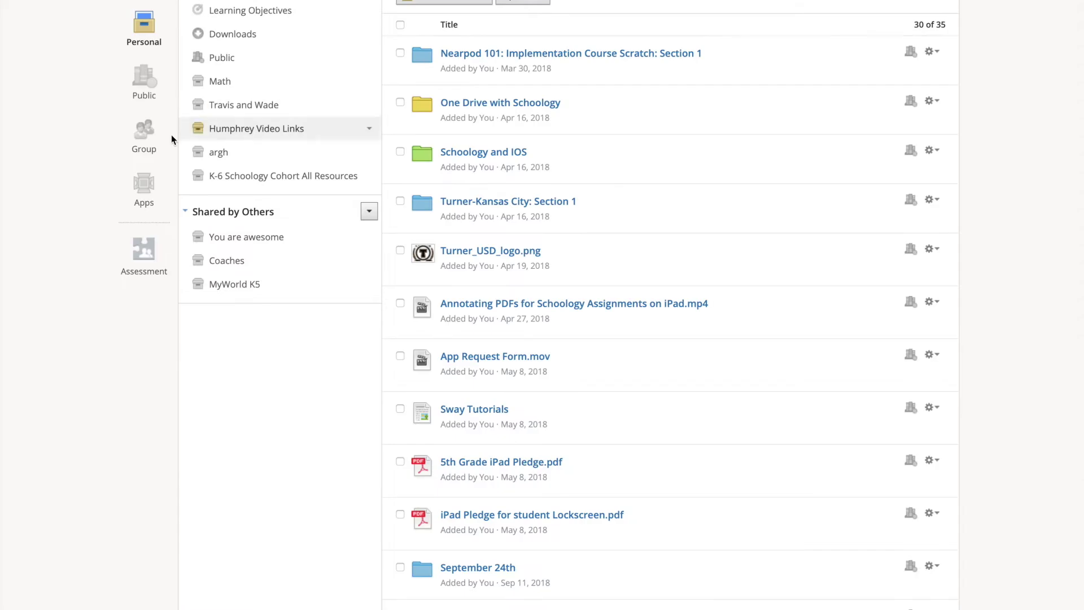
Step: Switch the Resources sidebar from personal to Group resources
click(140, 139)
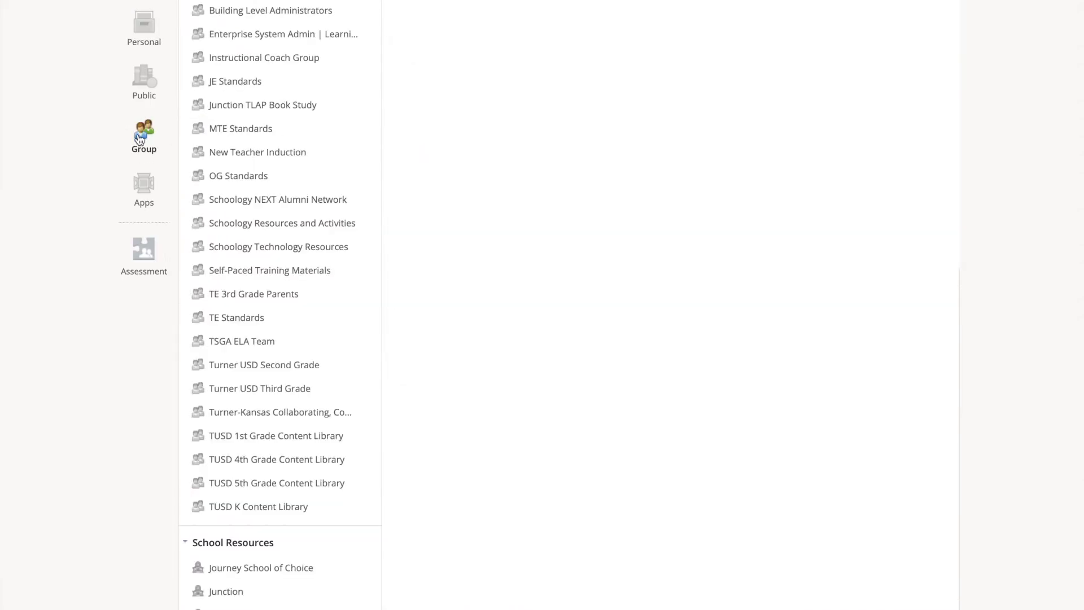
Step: Browse Turner USD Second Grade's My World Grade 2 and Chapter 1, then open Teacher Resources Container
click(243, 370)
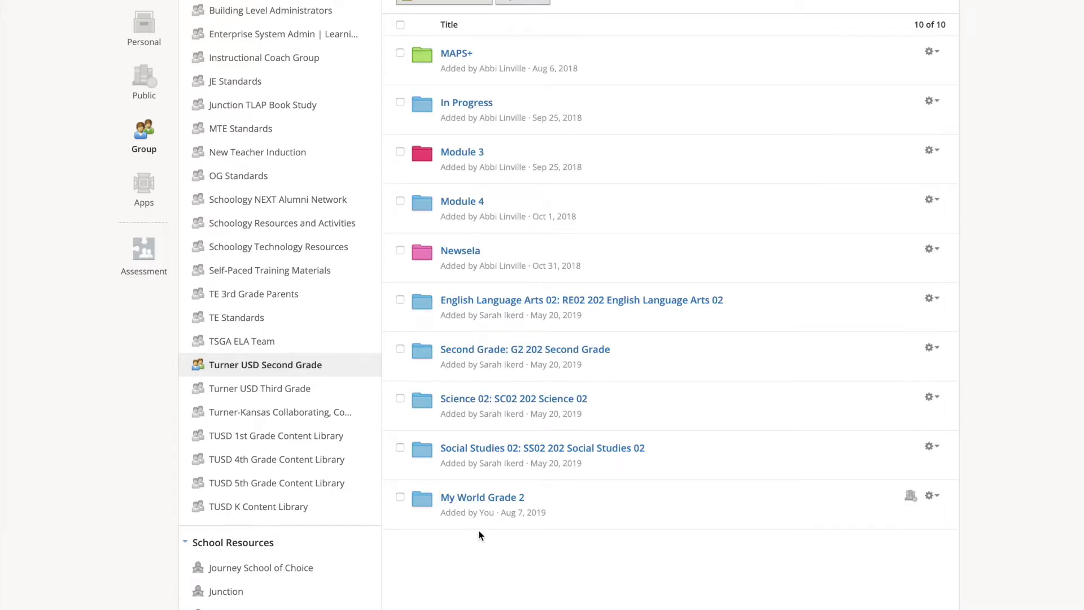
click(498, 500)
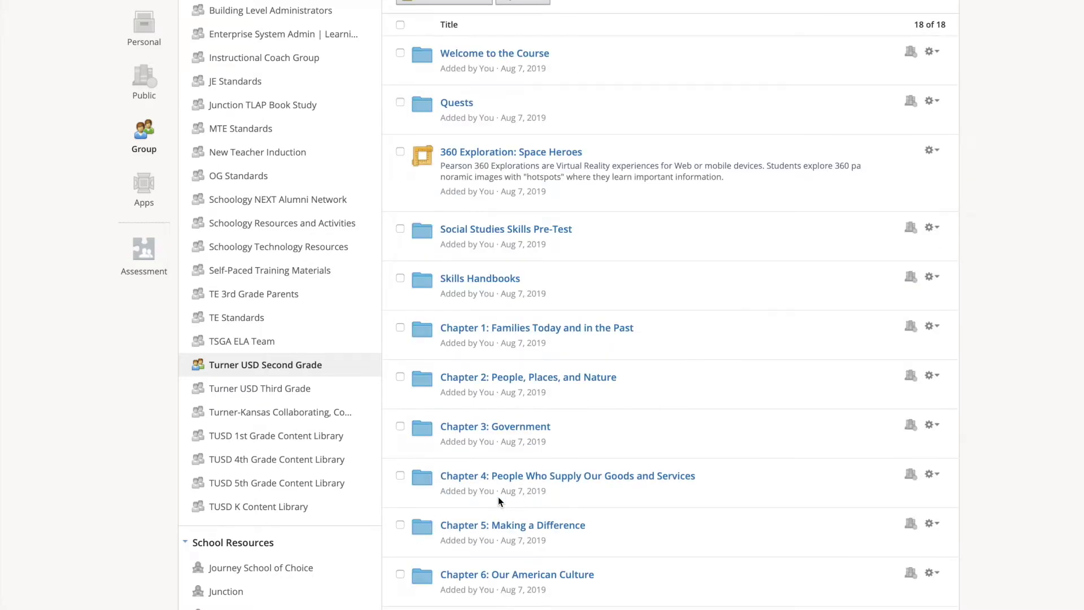
click(542, 331)
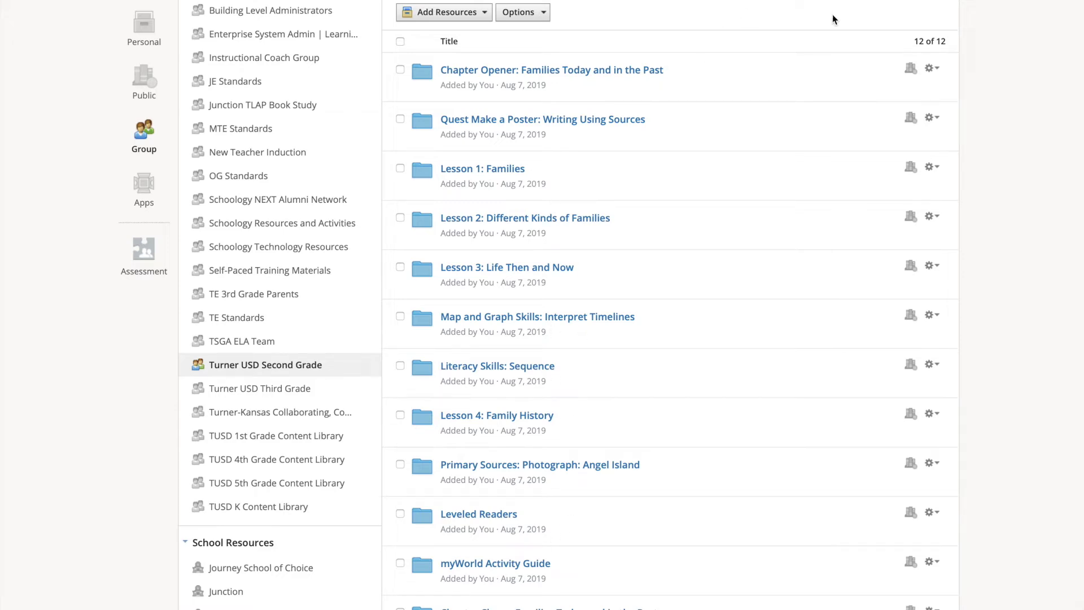
key(alt+Left)
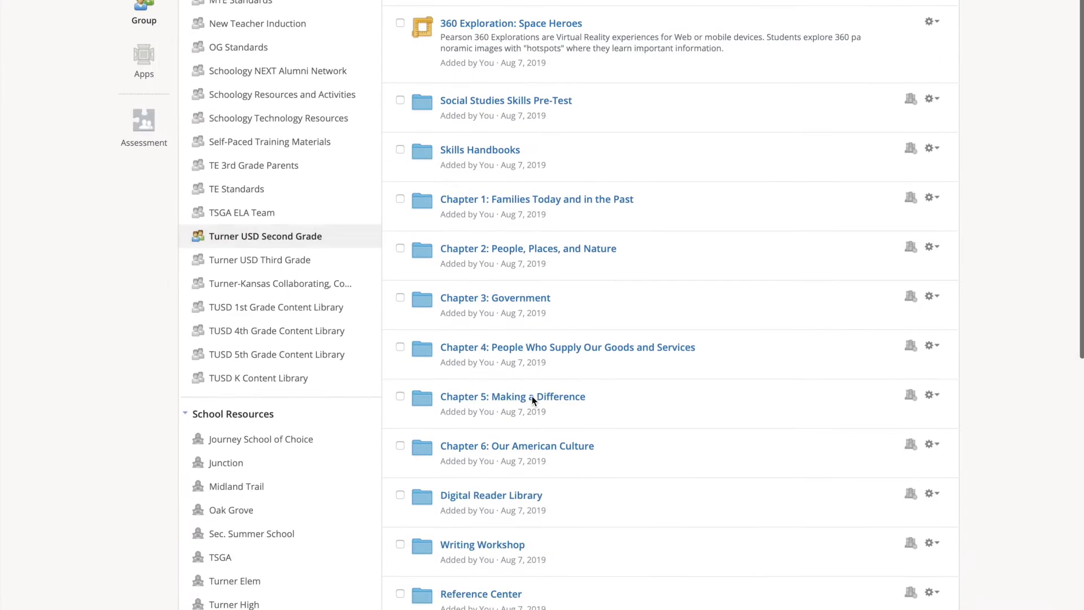
scroll(532, 395, down, 3)
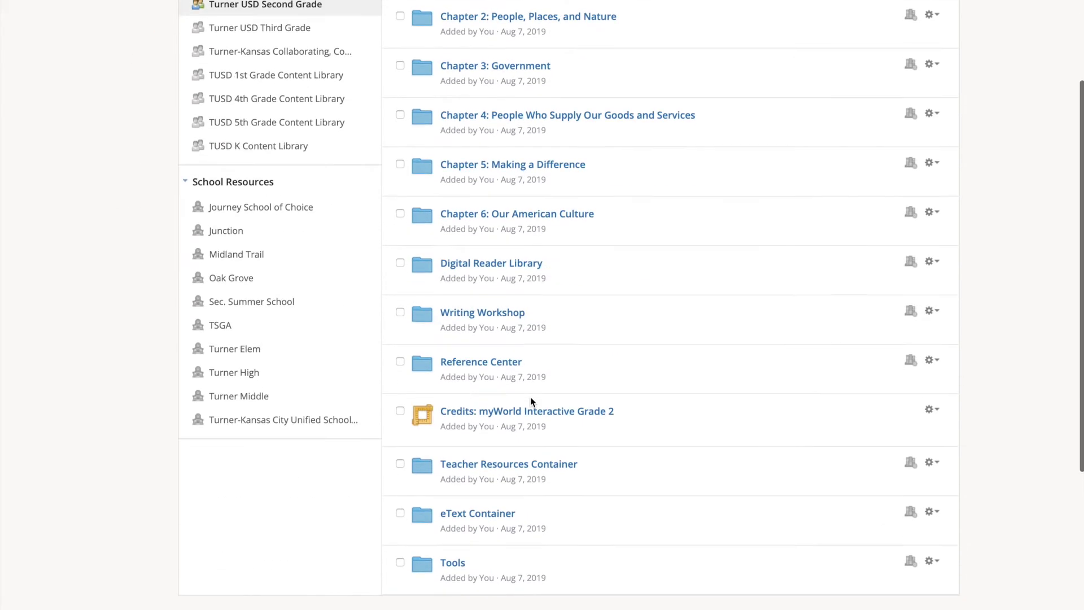
click(484, 465)
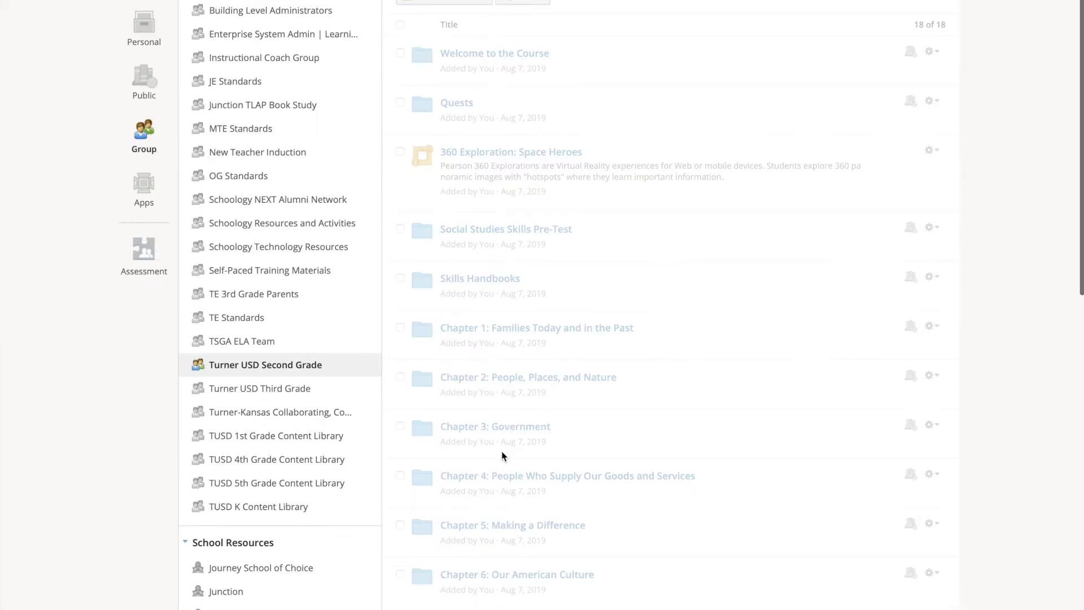
scroll(528, 355, down, 1)
scroll(526, 355, down, 4)
scroll(526, 357, down, 2)
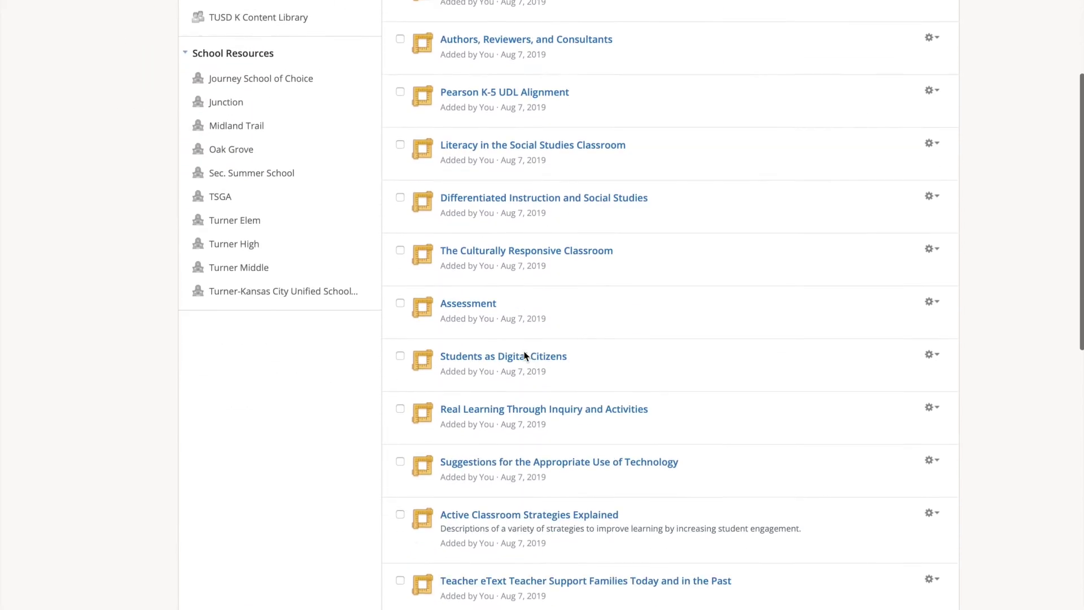
scroll(524, 356, down, 1)
scroll(524, 355, down, 1)
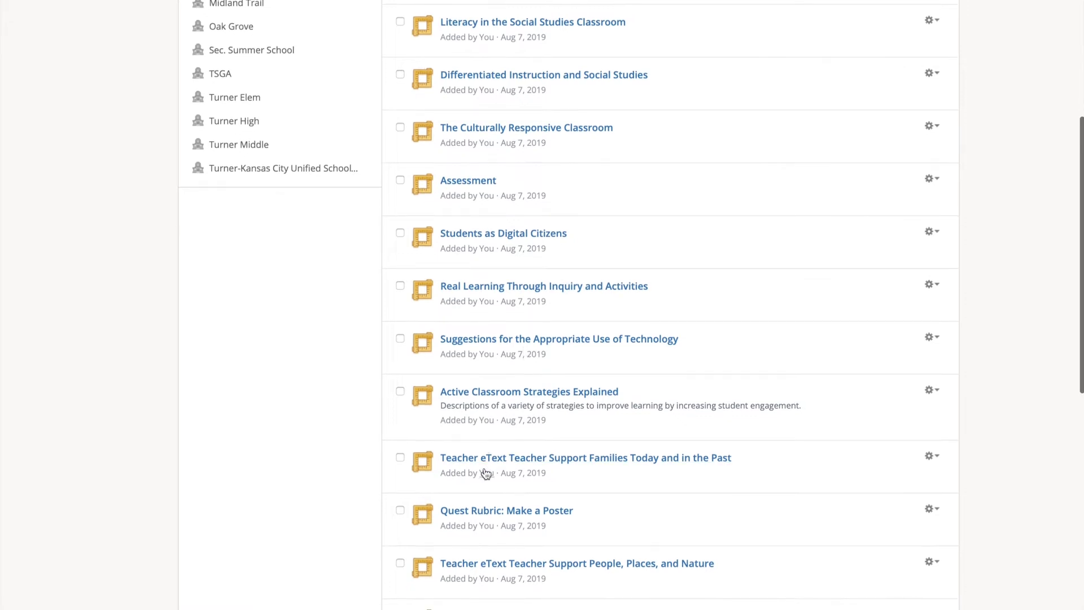
scroll(632, 462, down, 2)
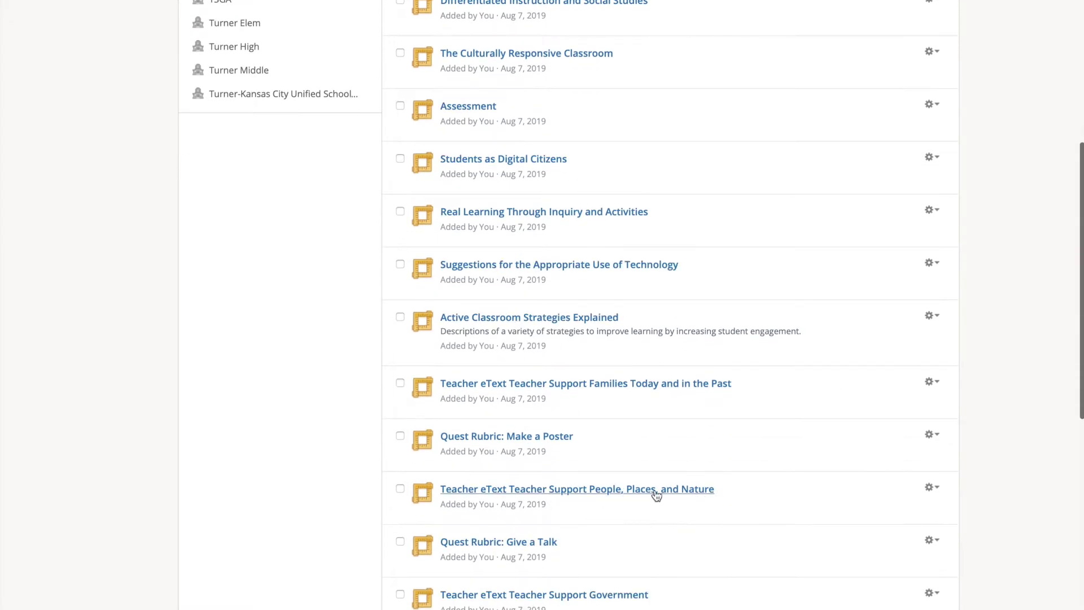
Step: Bring up the actions menu for Teacher eText Teacher Support People, Places, and Nature
click(932, 488)
Step: Add People, Places, and Nature to K-6 Schoology Cohort 2018-2019: Section 1
click(897, 530)
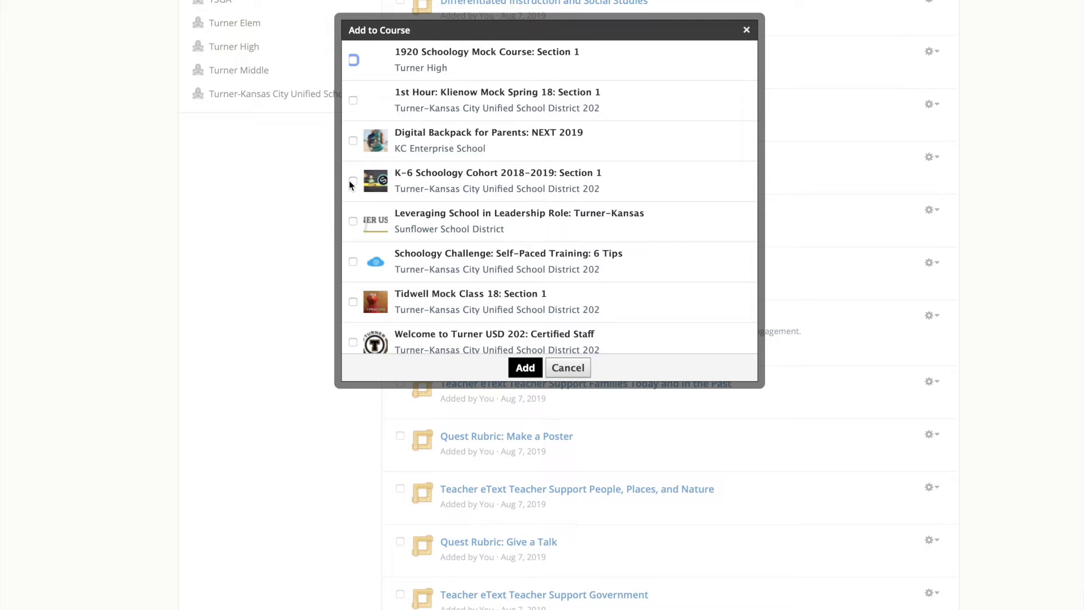
click(352, 181)
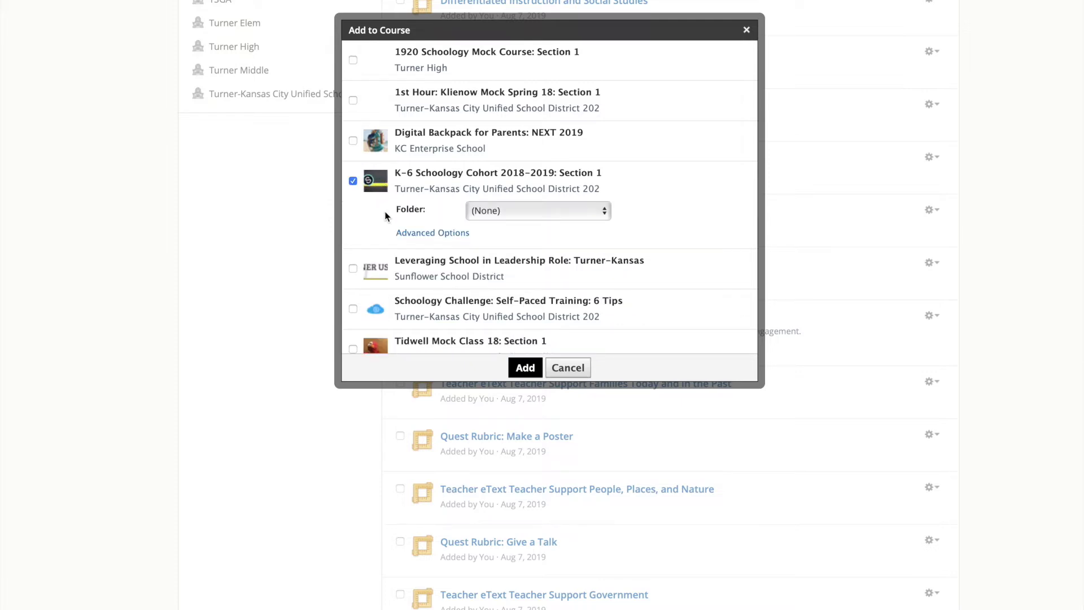
click(526, 369)
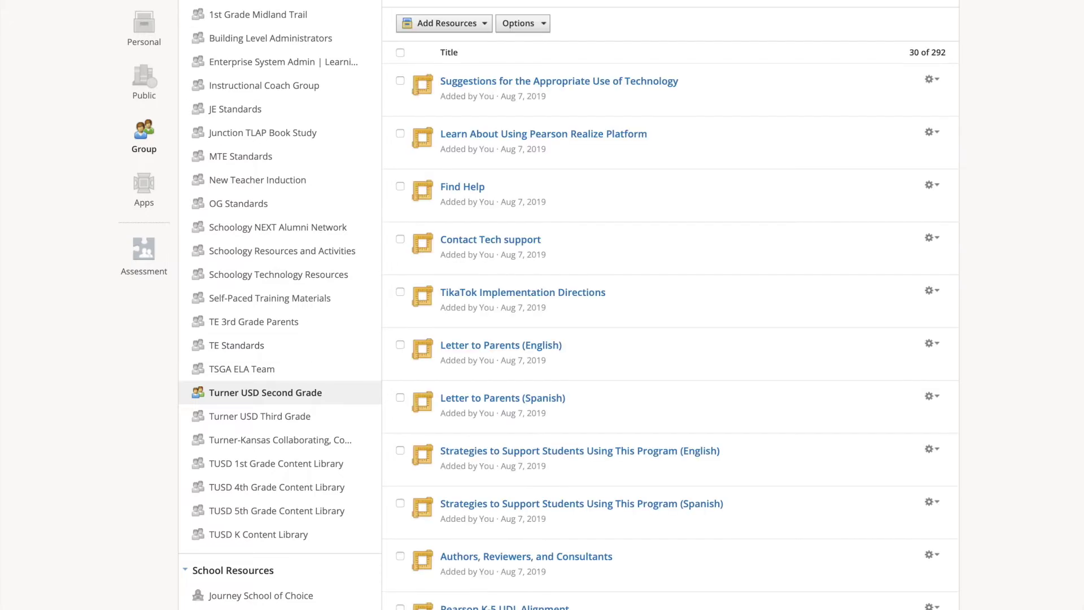
click(530, 54)
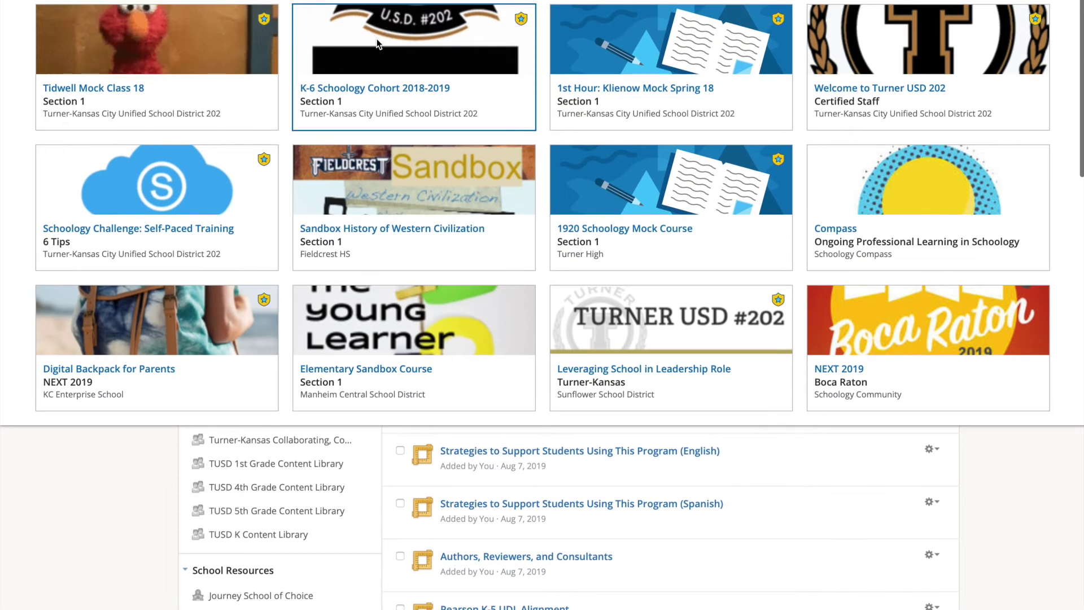
Step: In the K-6 Schoology Cohort course, unpublish the newly added People, Places, and Nature item
click(378, 44)
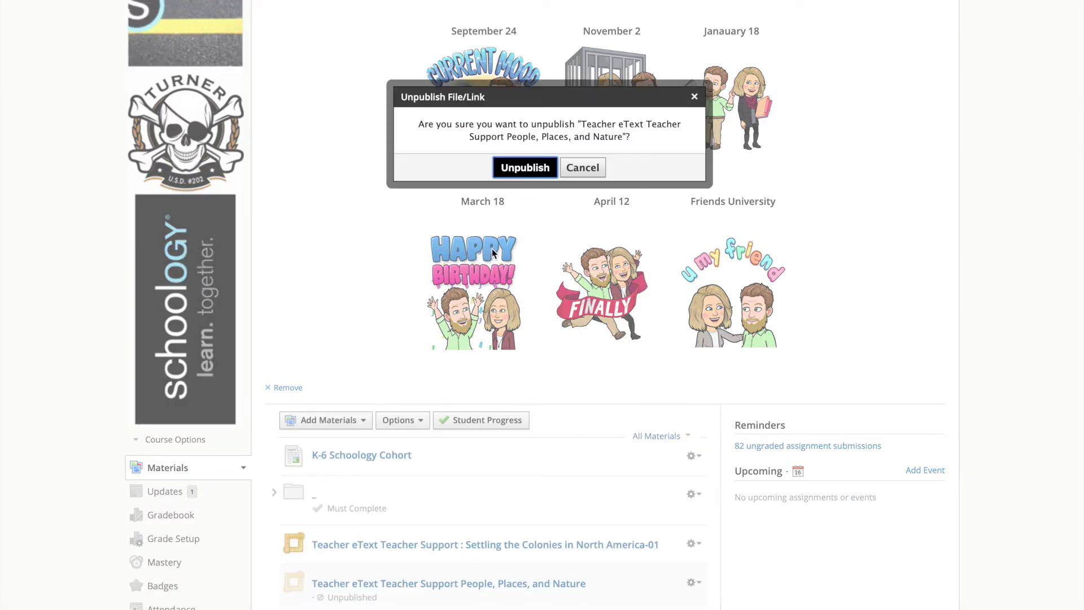
click(509, 169)
scroll(624, 600, down, 1)
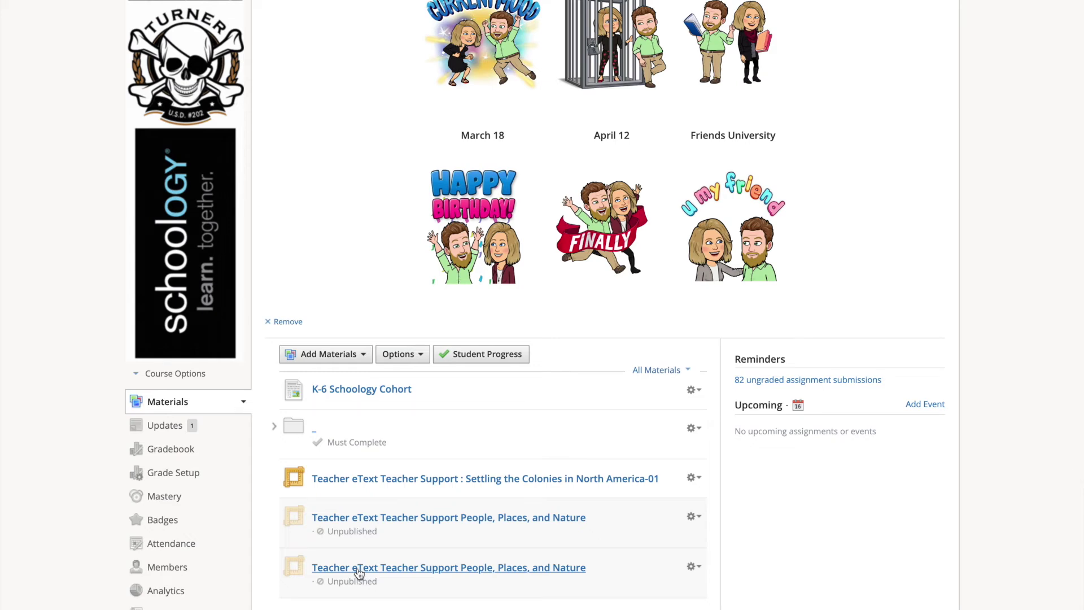
click(693, 567)
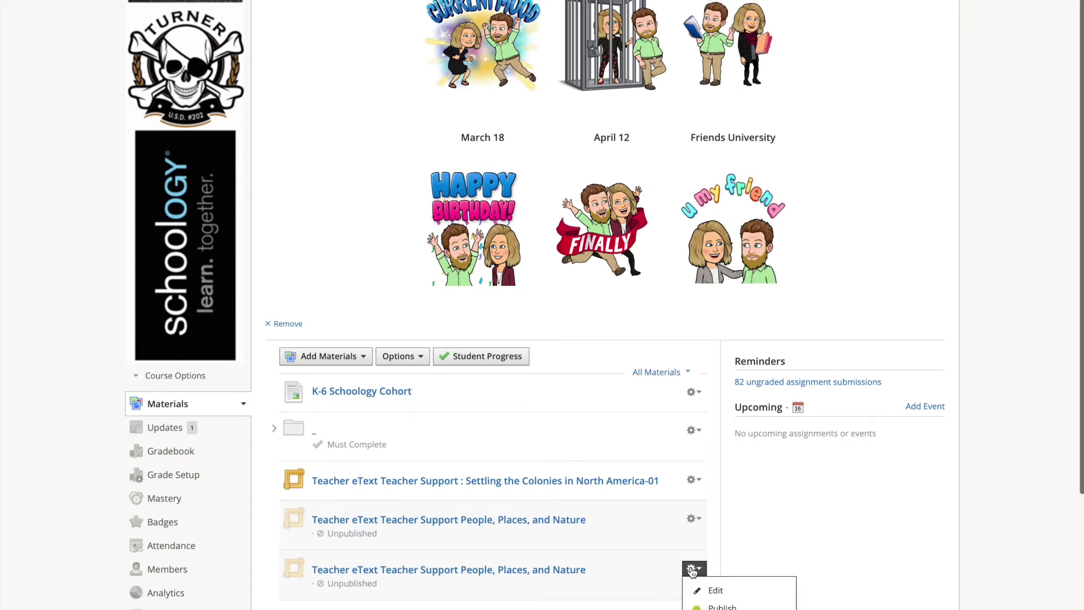
Step: Change the last People, Places, and Nature item's tool provider to MyWorld Interactive and save
click(713, 590)
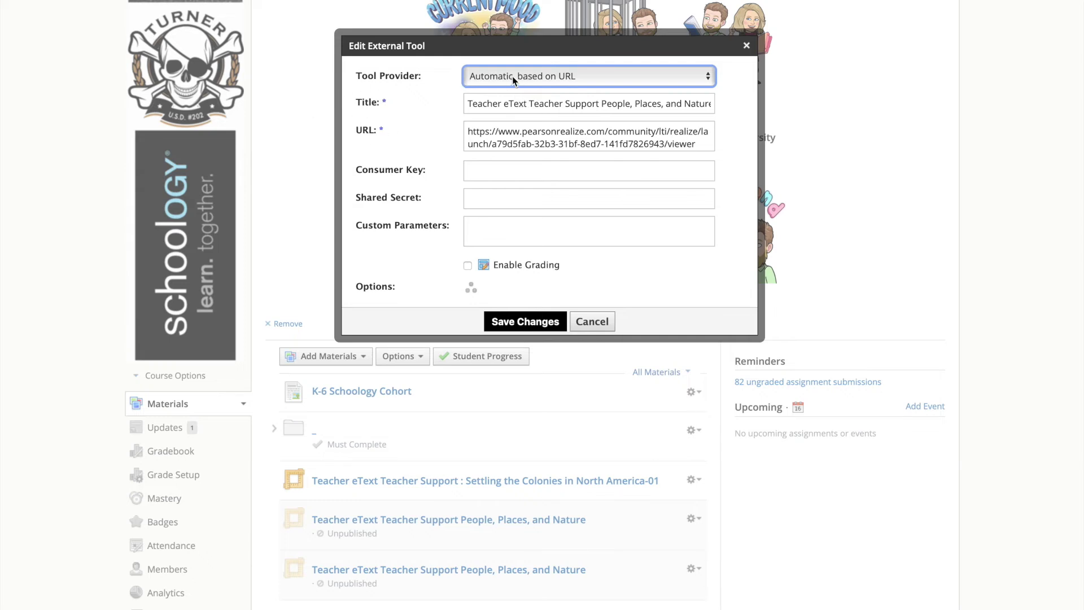
click(628, 81)
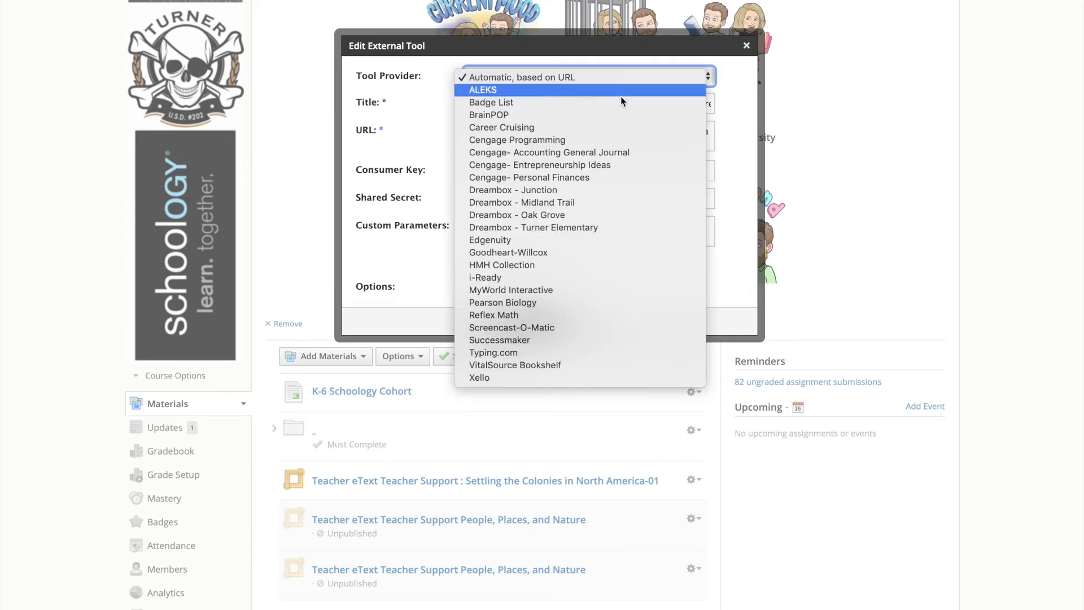
click(546, 292)
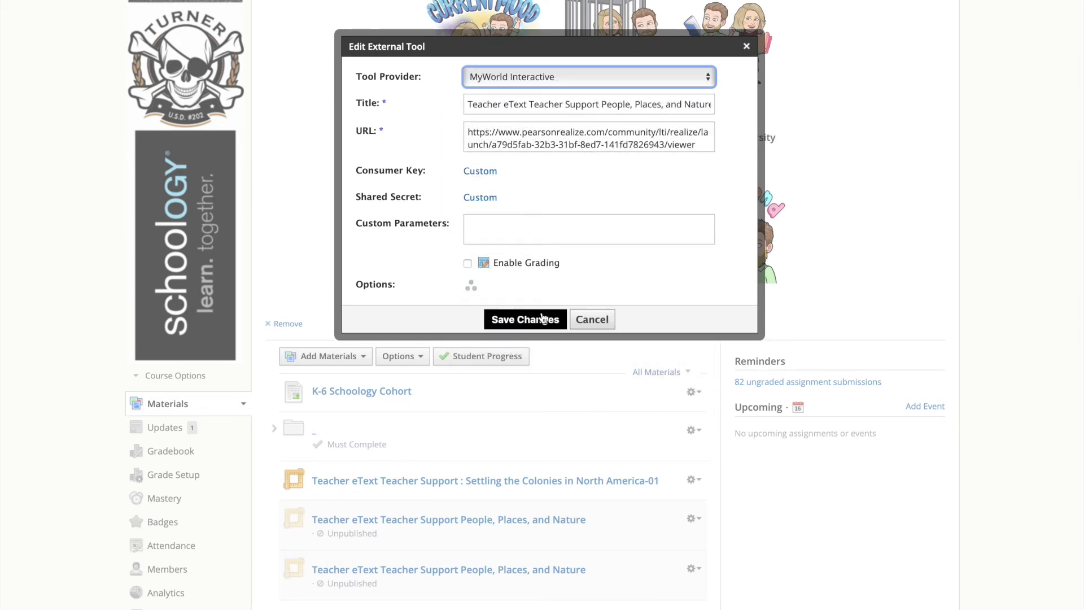
click(526, 320)
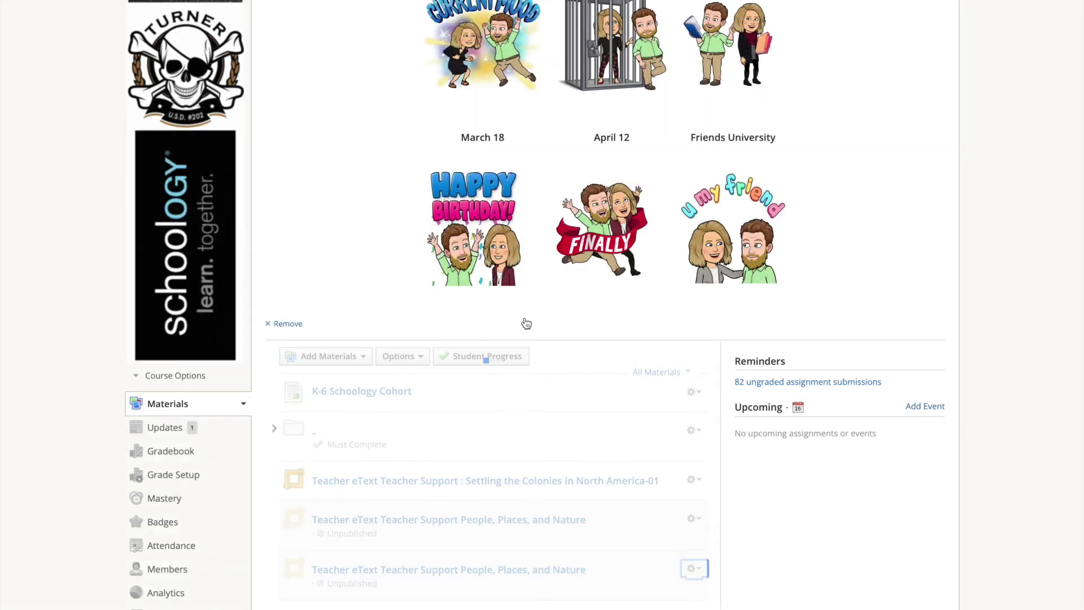
Step: Open the Teacher eText Teacher Support People, Places, and Nature item from course materials
click(371, 570)
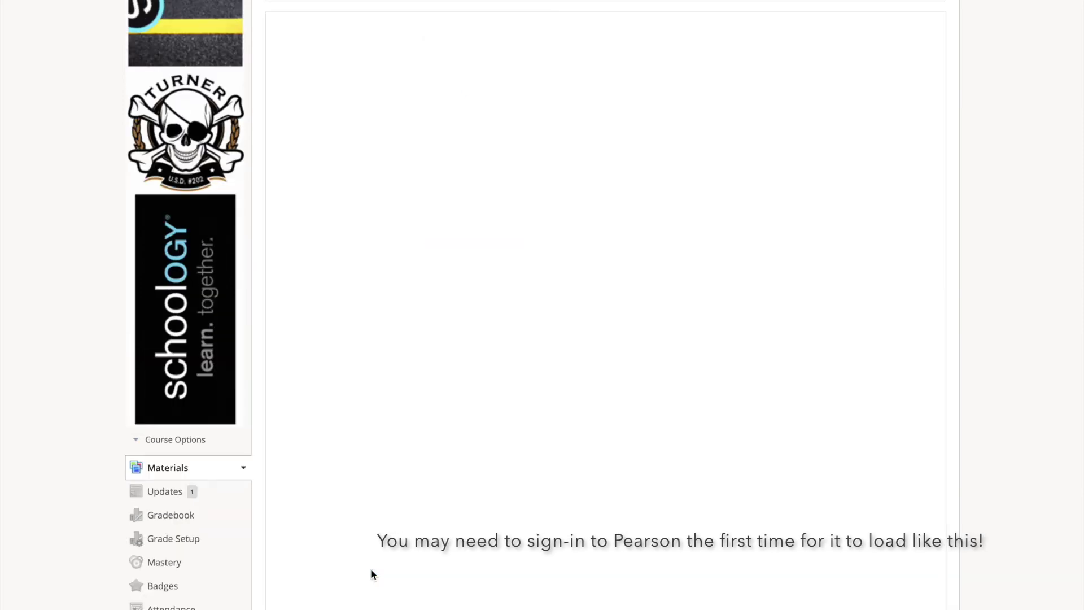